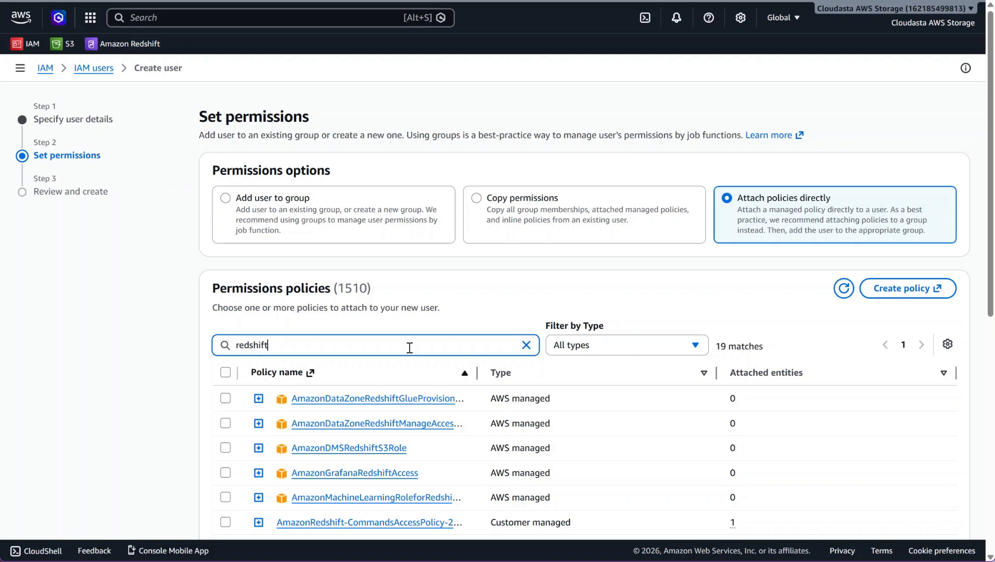
# Attach the GCP_Redshift_Migration_Policy to the new IAM user and finish creating the user.
pyautogui.scroll(-7, 442, 348)
pyautogui.click(225, 460)
pyautogui.scroll(-1, 226, 460)
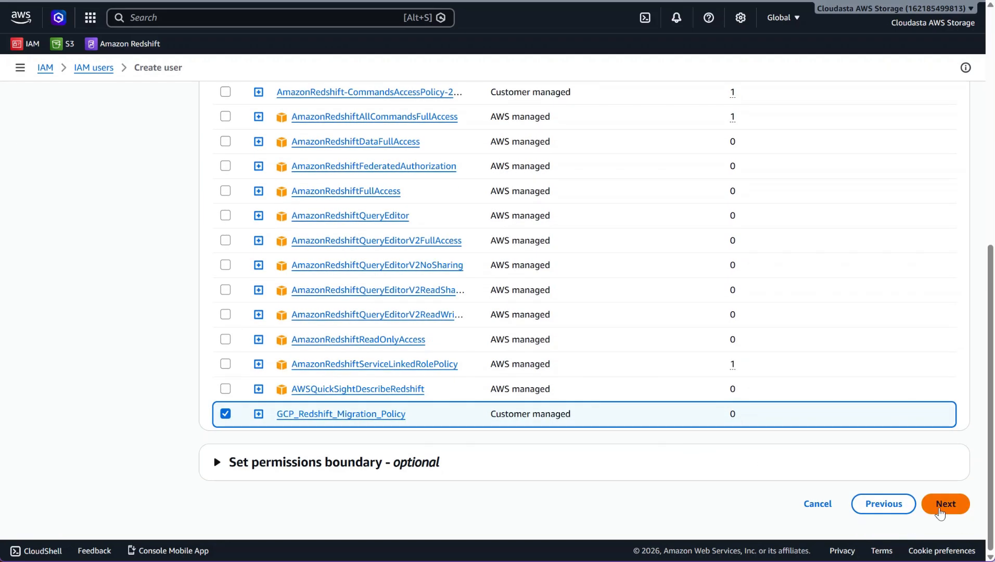
pyautogui.click(939, 505)
pyautogui.click(936, 488)
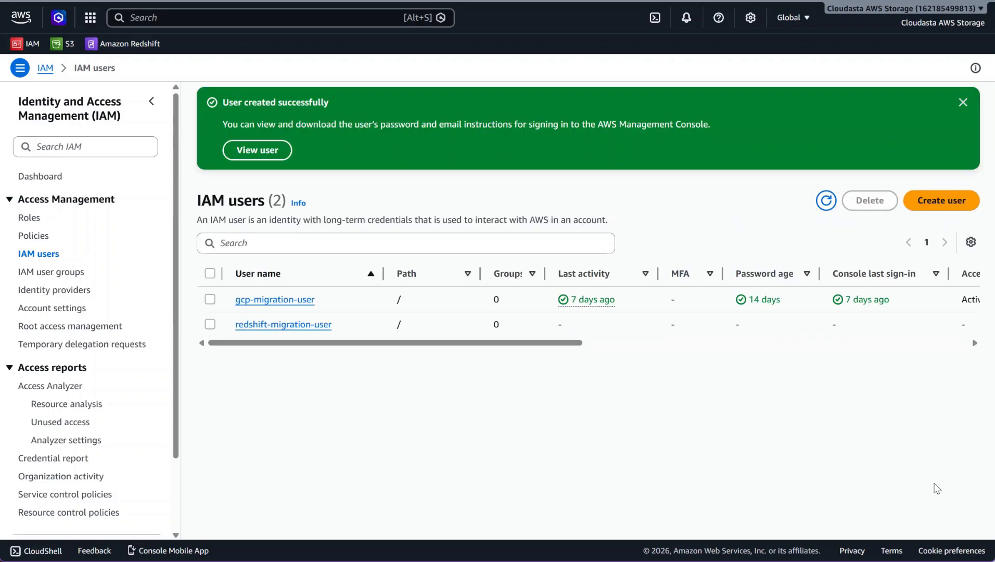
# Open the redshift-migration-user's security credentials at the access keys section.
pyautogui.click(280, 325)
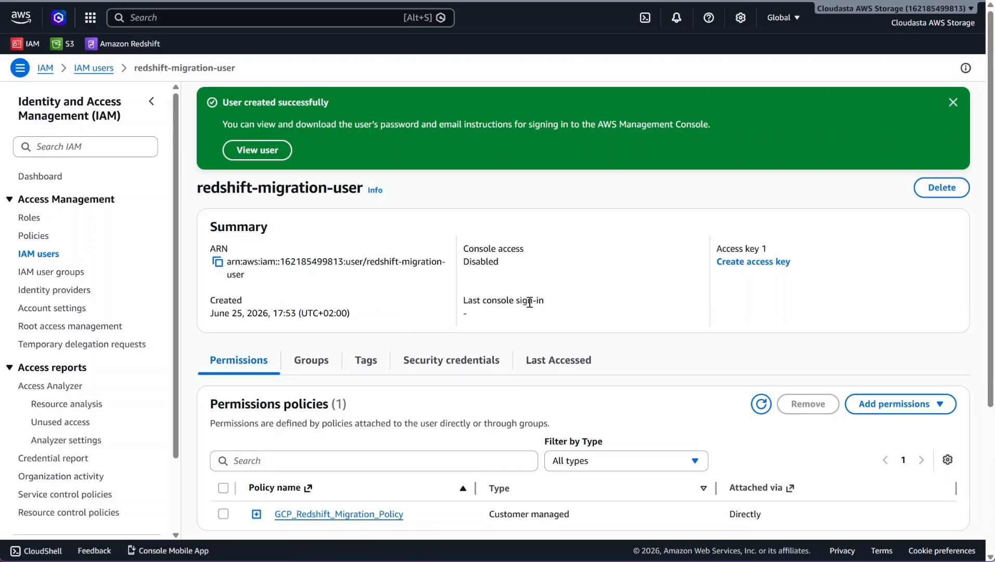
pyautogui.click(953, 101)
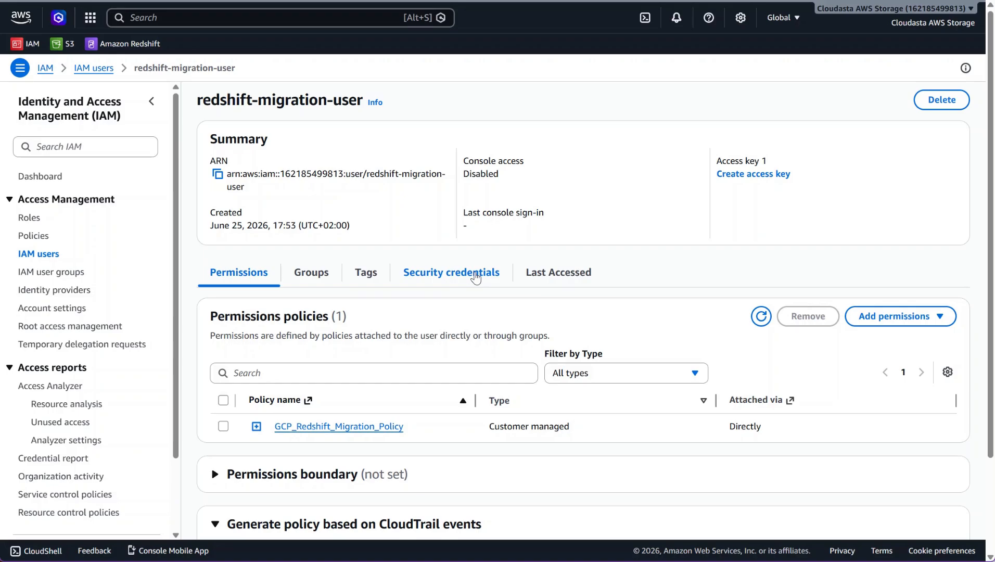
pyautogui.click(475, 277)
pyautogui.scroll(-5, 475, 277)
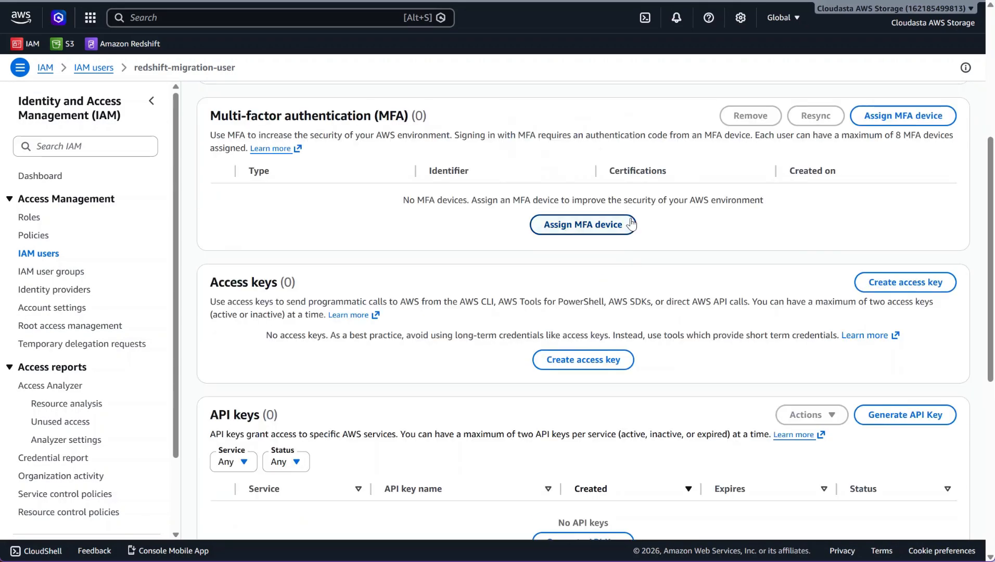
# Create an access key with the Third-party service use case, acknowledging the recommendation and leaving the description tag empty.
pyautogui.click(879, 341)
pyautogui.click(386, 367)
pyautogui.scroll(-2, 681, 348)
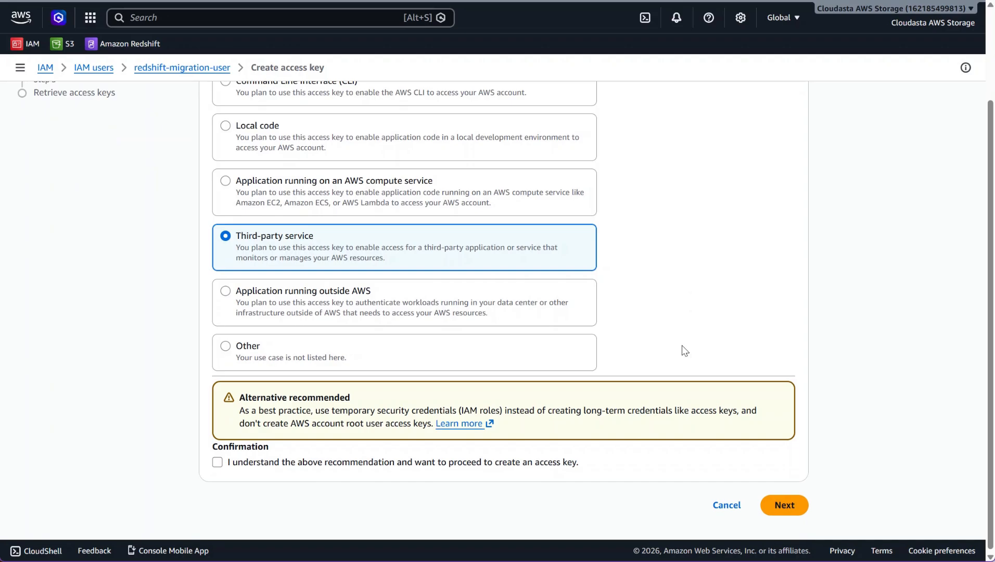
pyautogui.click(787, 504)
pyautogui.click(454, 467)
pyautogui.click(784, 504)
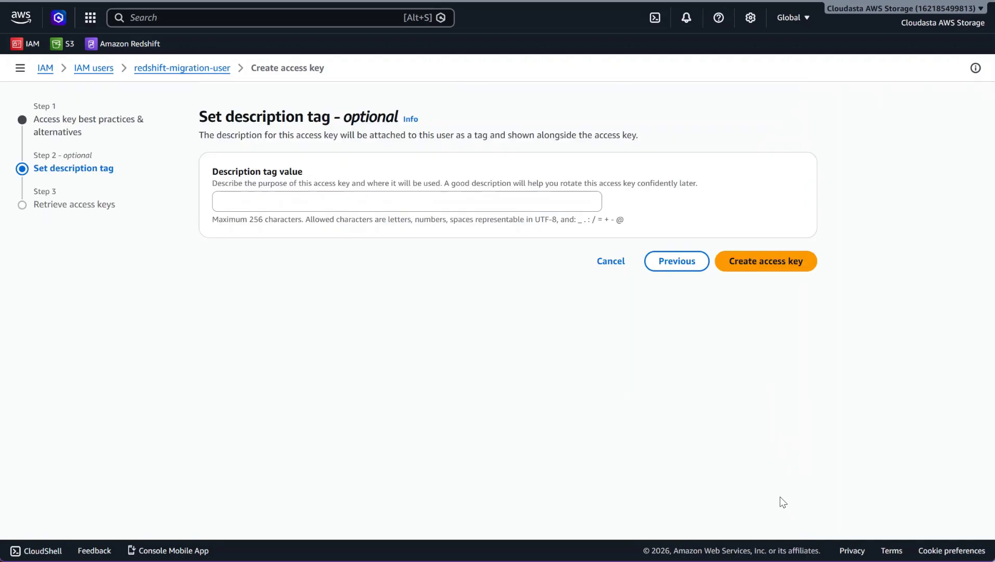
pyautogui.click(764, 197)
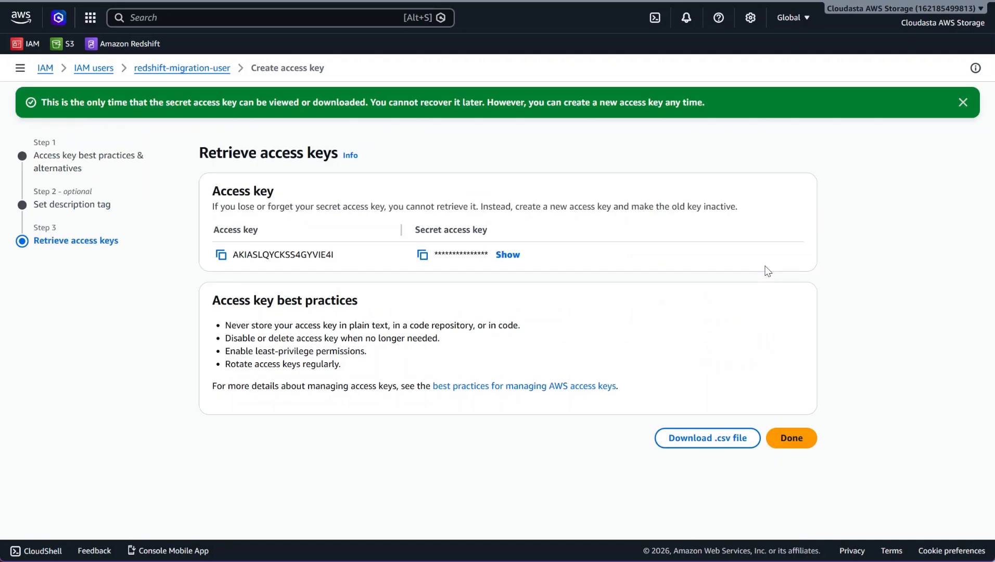
pyautogui.click(796, 438)
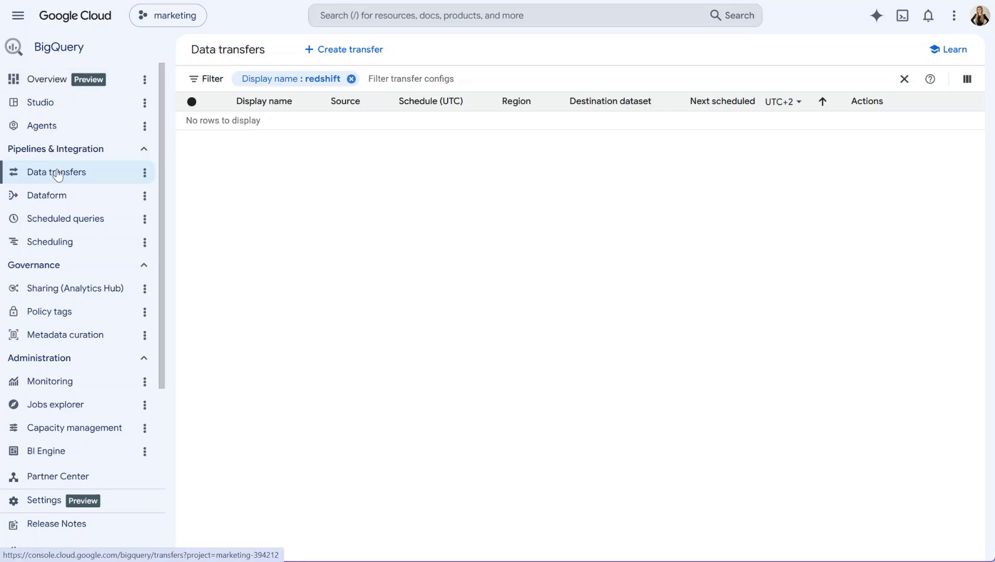
# In BigQuery, start a new data transfer with Migration: Redshift as the source and name it redshift_tutorial_mig.
pyautogui.click(325, 48)
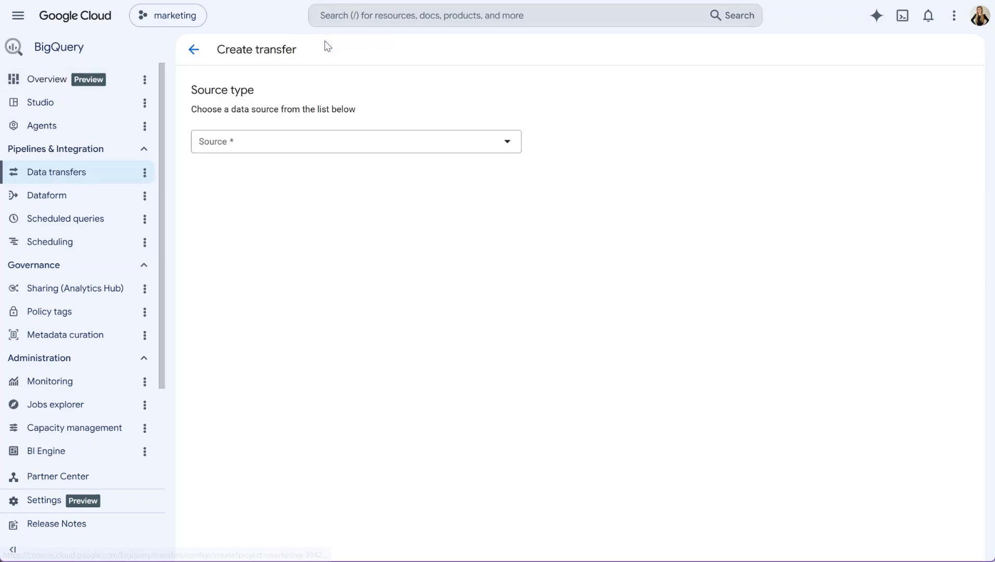
pyautogui.click(289, 148)
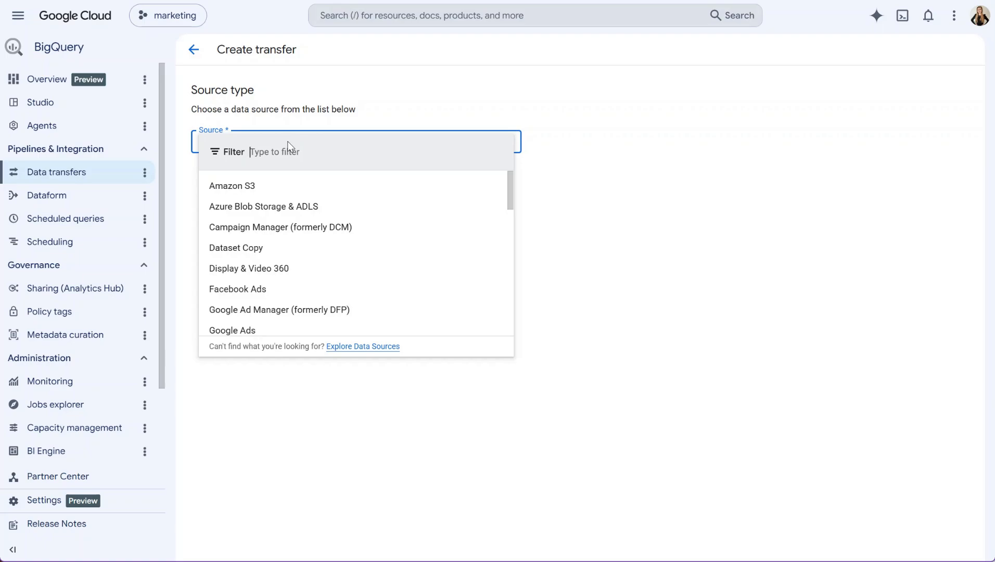
pyautogui.write('redshi')
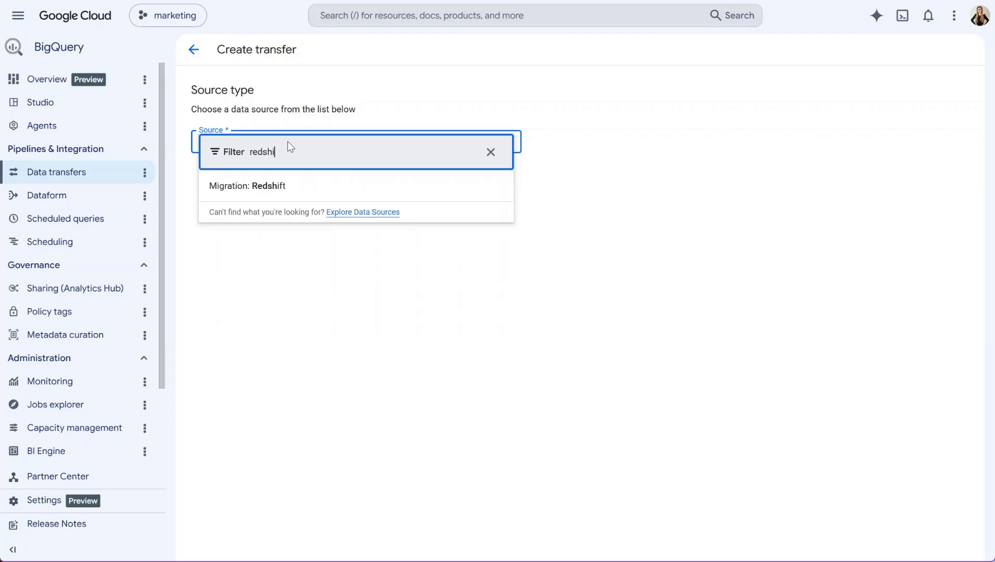
pyautogui.click(272, 191)
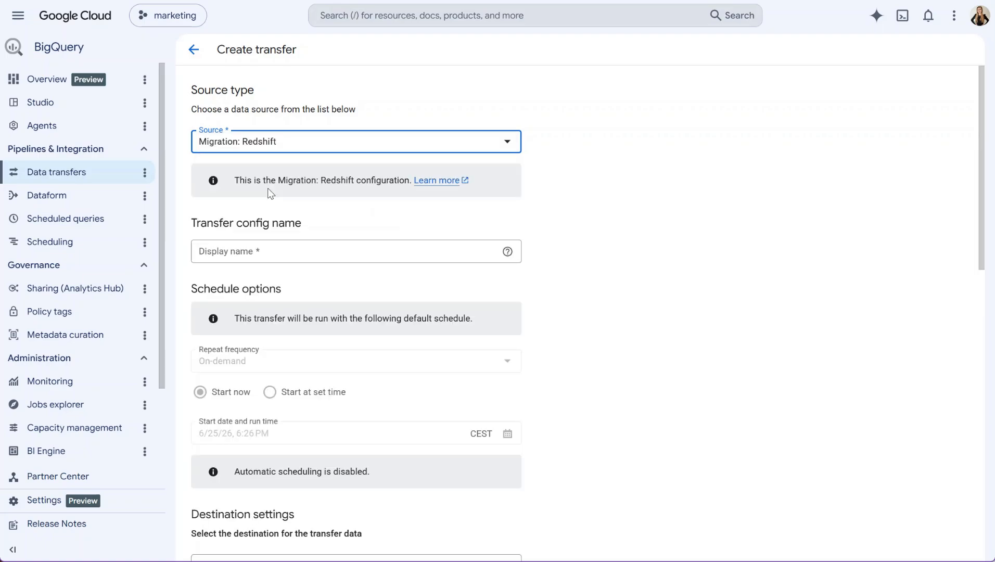
pyautogui.click(296, 259)
pyautogui.write('redshift_tutorial_mig')
pyautogui.click(658, 320)
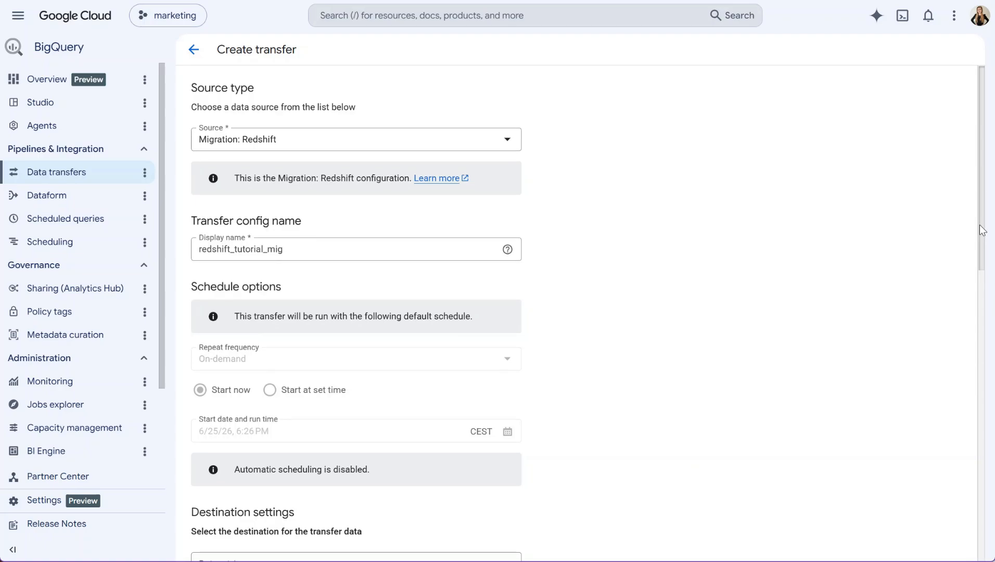
# Select redshift_migration_target as the destination dataset of the transfer.
pyautogui.moveTo(979, 224); pyautogui.dragTo(949, 389)
pyautogui.click(495, 162)
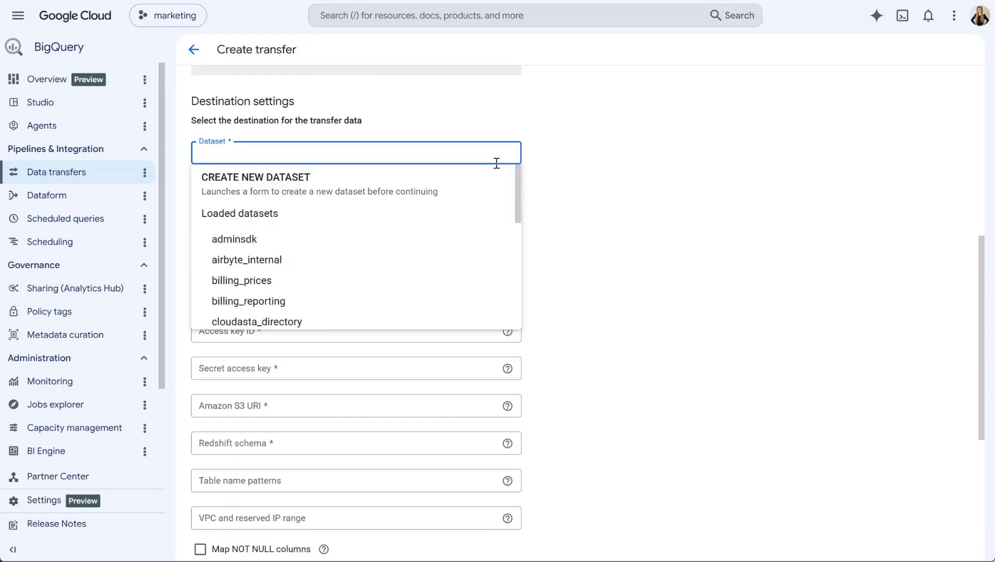
pyautogui.write('reds')
pyautogui.click(349, 244)
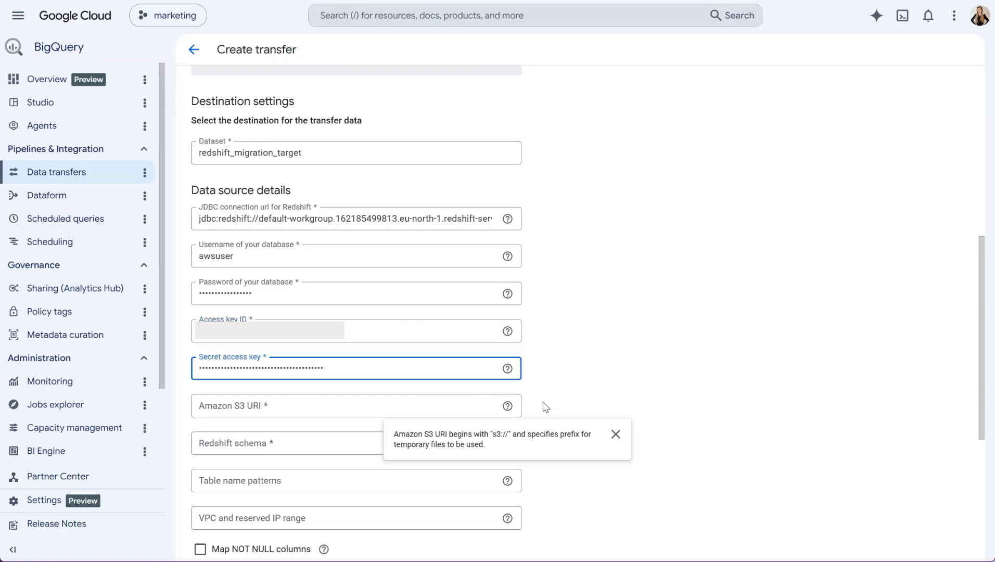
# Set the Amazon S3 URI to s3://cloudasta-redshift-staging-1 and the Redshift schema to public.
pyautogui.click(546, 407)
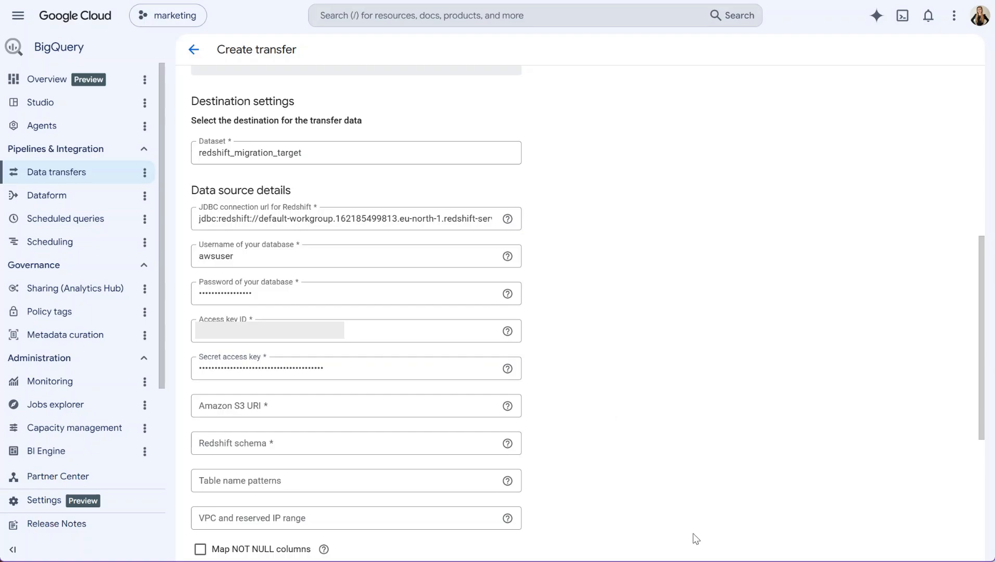
pyautogui.click(411, 407)
pyautogui.write('s3://cloudasta-redshift-staging-1')
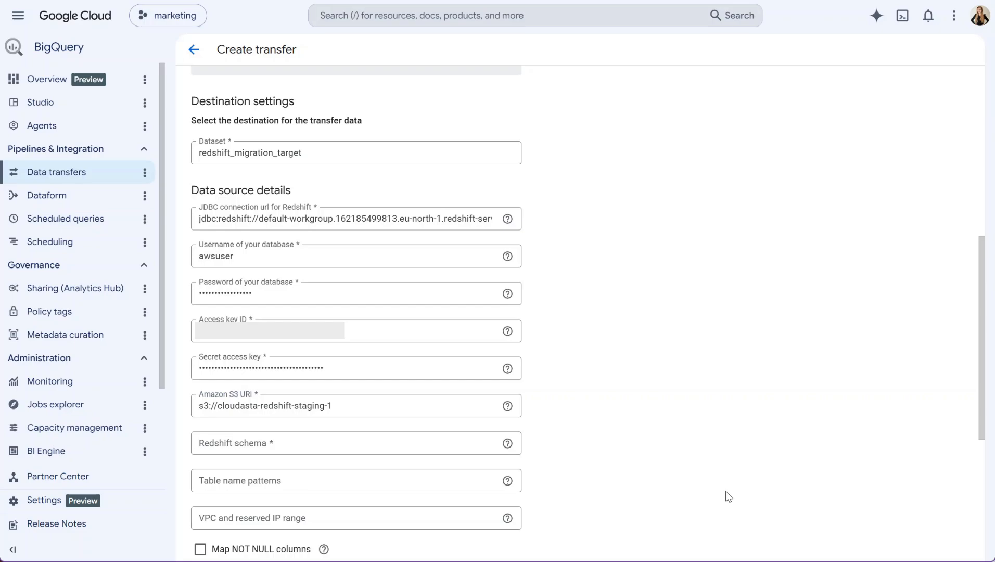
pyautogui.click(356, 443)
pyautogui.write('public')
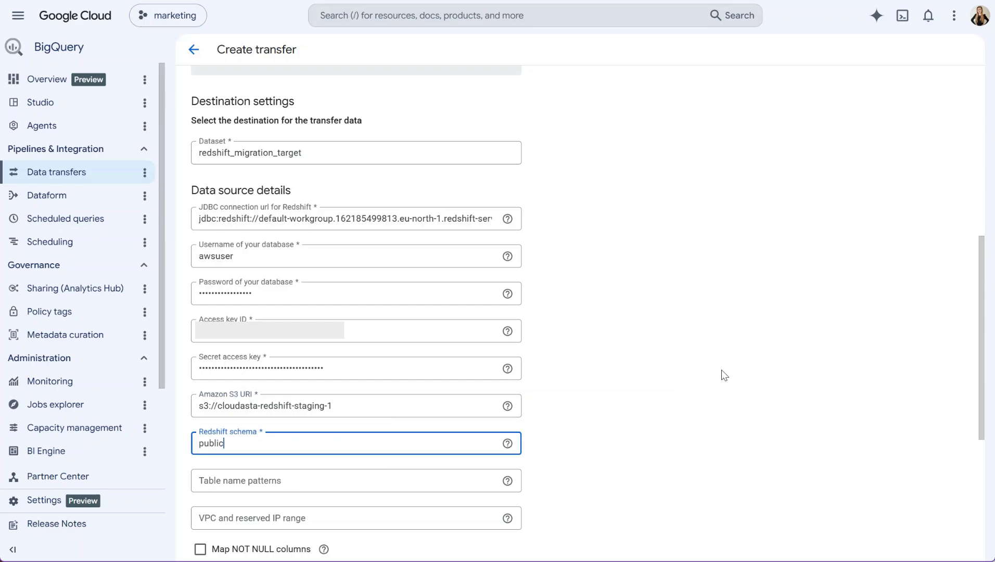
pyautogui.click(721, 370)
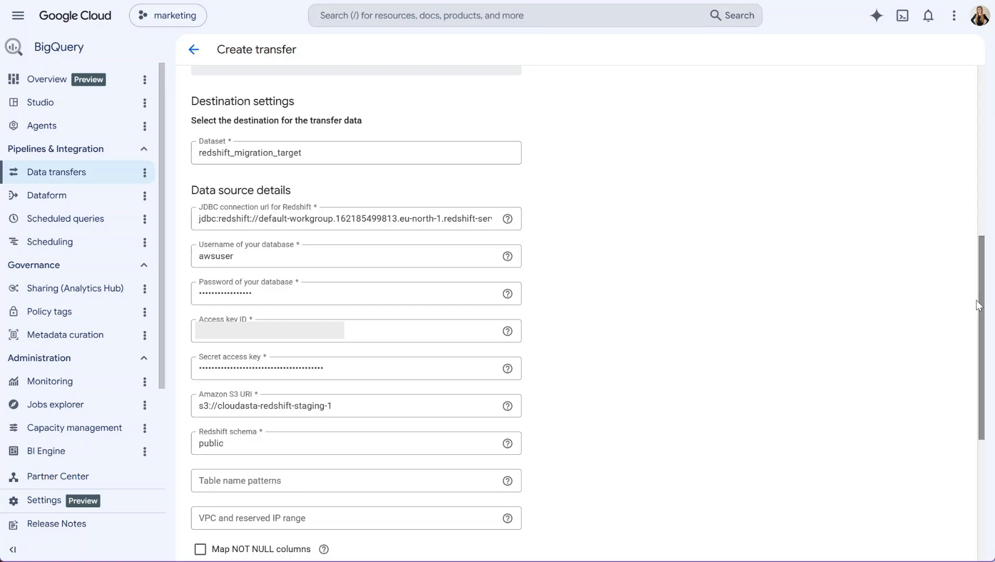
# Save the transfer configuration, then open its run details and refresh the logs.
pyautogui.moveTo(980, 301); pyautogui.dragTo(962, 428)
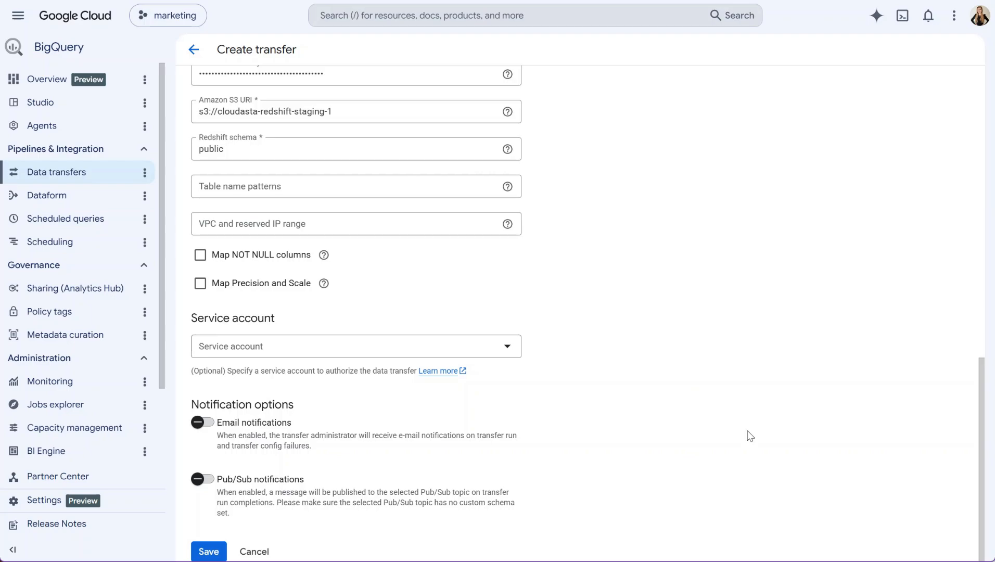
pyautogui.click(212, 553)
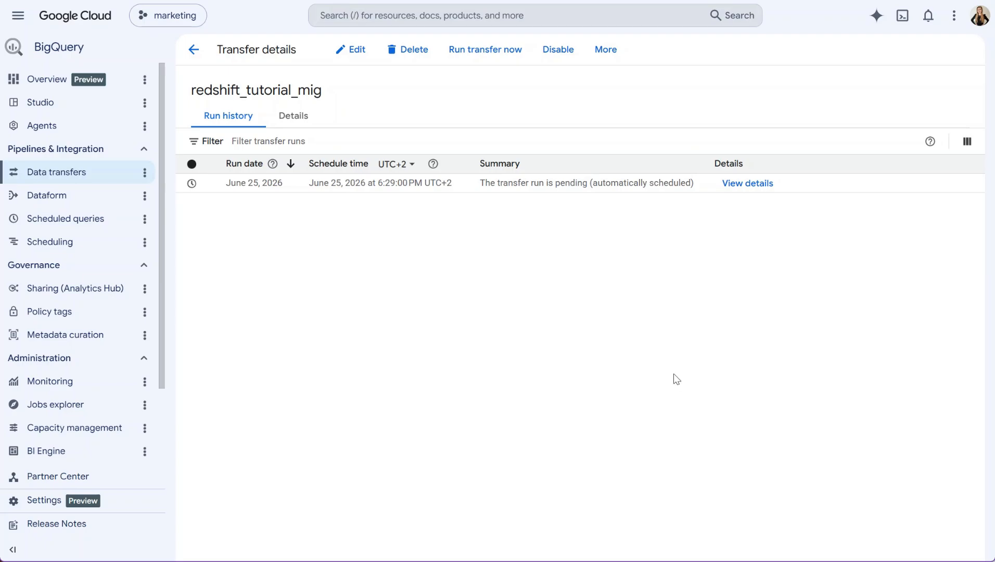
pyautogui.click(747, 183)
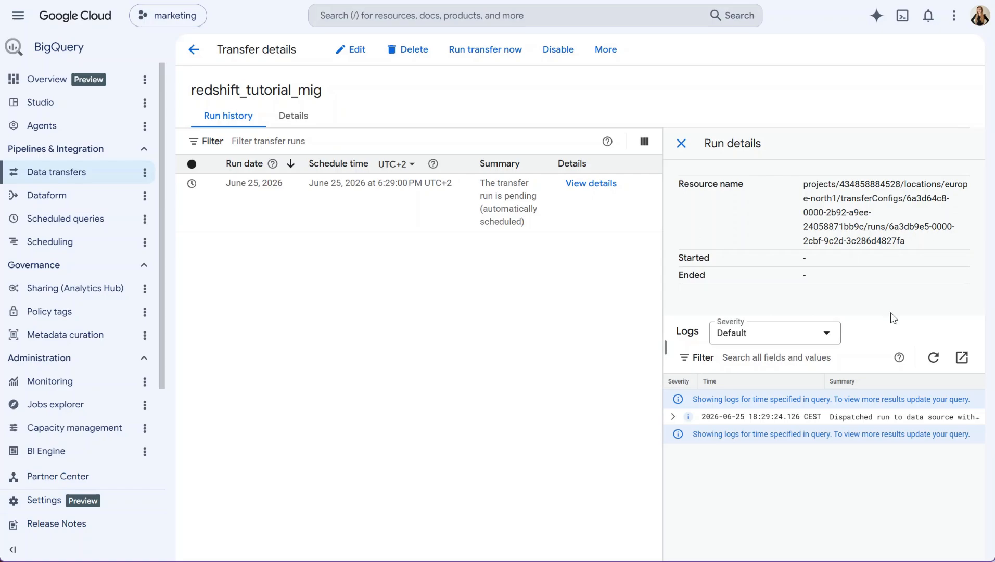
pyautogui.click(933, 358)
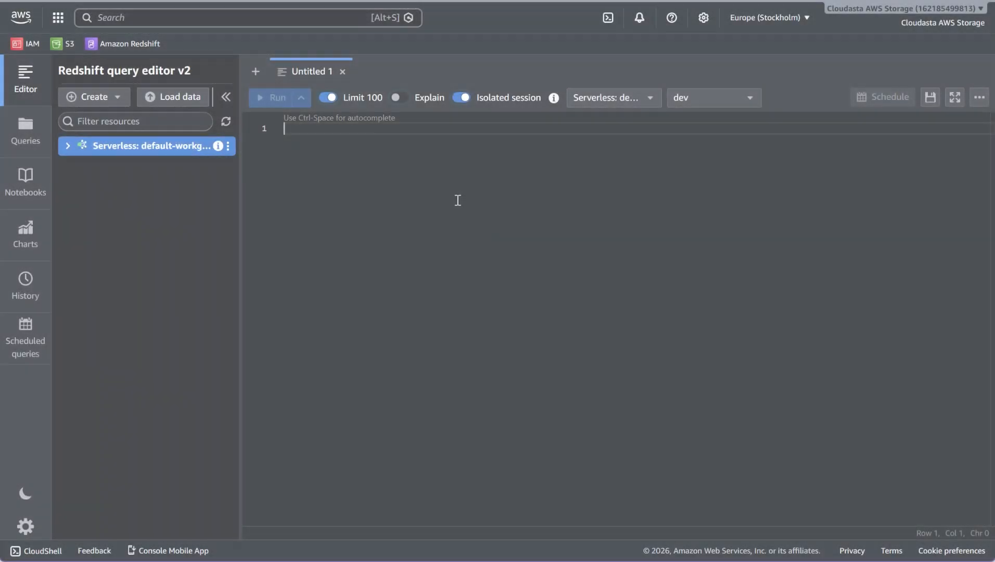
# In Redshift query editor v2, run a UNION ALL query counting rows in the six public tables, from ecom_sales to shipping_log.
pyautogui.write("SELECT 'ecom_sales' AS table_name, COUNT(*) FROM public.ecom_sales UNION ALL SELECT 'customers', COUNT(*) FROM public.customers UNION ALL SELECT 'product_catalog', COUNT(*) FROM public.product_catalog UNION ALL SELECT 'inventory_status', COUNT(*) FROM public.inventory_status UNION ALL SELECT 'customer_reviews', COUNT(*) FROM public.customer_reviews UNION ALL SELECT 'shipping_log', COUNT(*) FROM public.shipping_log;")
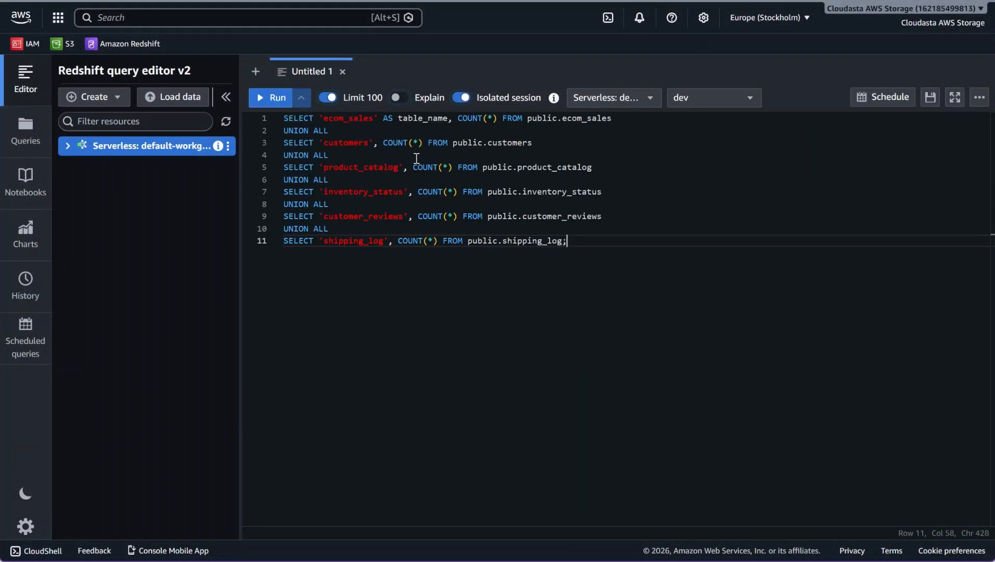
pyautogui.hotkey('ctrl', 'Return')
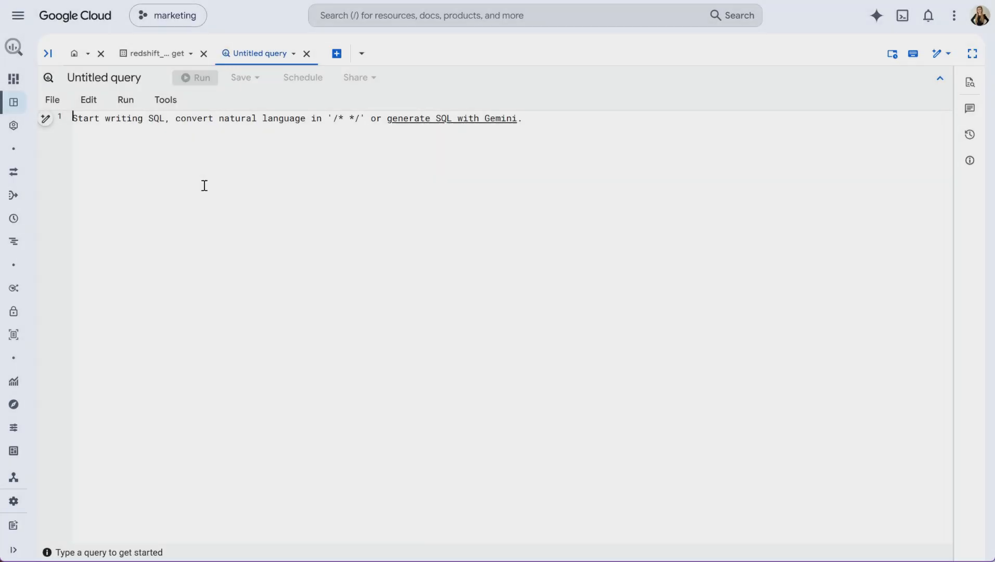
# In BigQuery, run a UNION ALL query counting rows in the six redshift_migration_target tables, from customers to inventory_status.
pyautogui.write("SELECT 'customers' AS table_name, COUNT(*) AS row_count FROM `redshift_migration_target.customers` UNION ALL SELECT 'ecom_sales', COUNT(*) FROM `redshift_migration_target.ecom_sales` UNION ALL SELECT 'shipping_log', COUNT(*) FROM `redshift_migration_target.shipping_log` UNION ALL SELECT 'customer_reviews', COUNT(*) FROM `redshift_migration_target.customer_reviews` UNION ALL SELECT 'product_catalog', COUNT(*) FROM `redshift_migration_target.product_catalog` UNION ALL SELECT 'inventory_status', COUNT(*) FROM `redshift_migration_target.inventory_status`;")
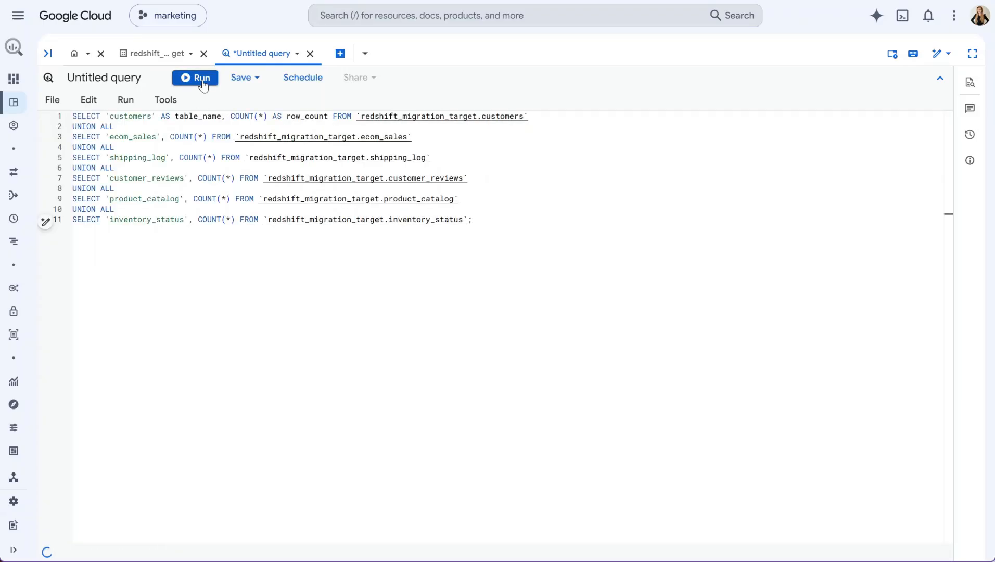
pyautogui.click(196, 78)
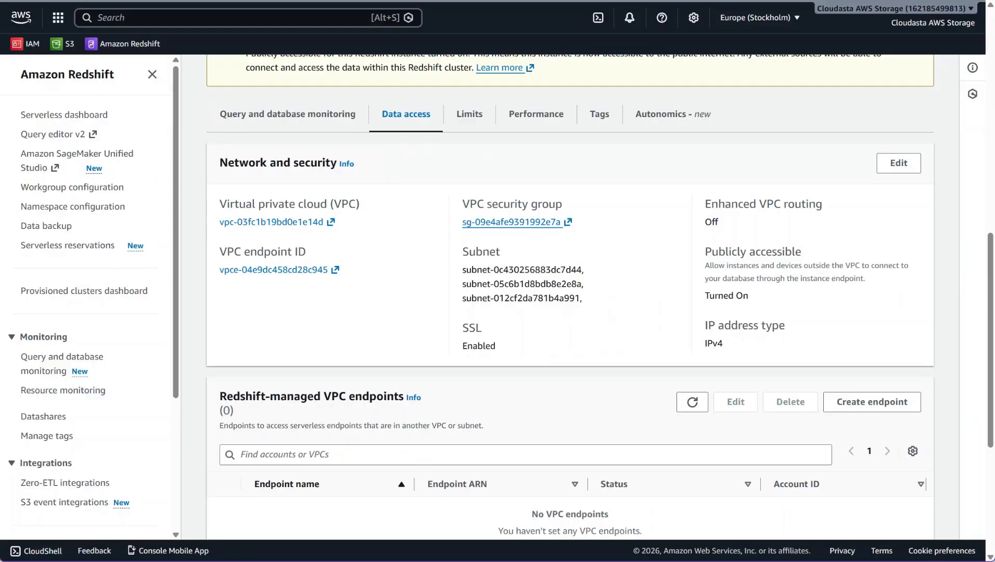
# In AWS, add and save an inbound Custom TCP rule for port 5439 from 0.0.0.0/0 in the Redshift default-workgroup's VPC security group.
pyautogui.click(72, 187)
pyautogui.click(281, 304)
pyautogui.scroll(-10, 572, 313)
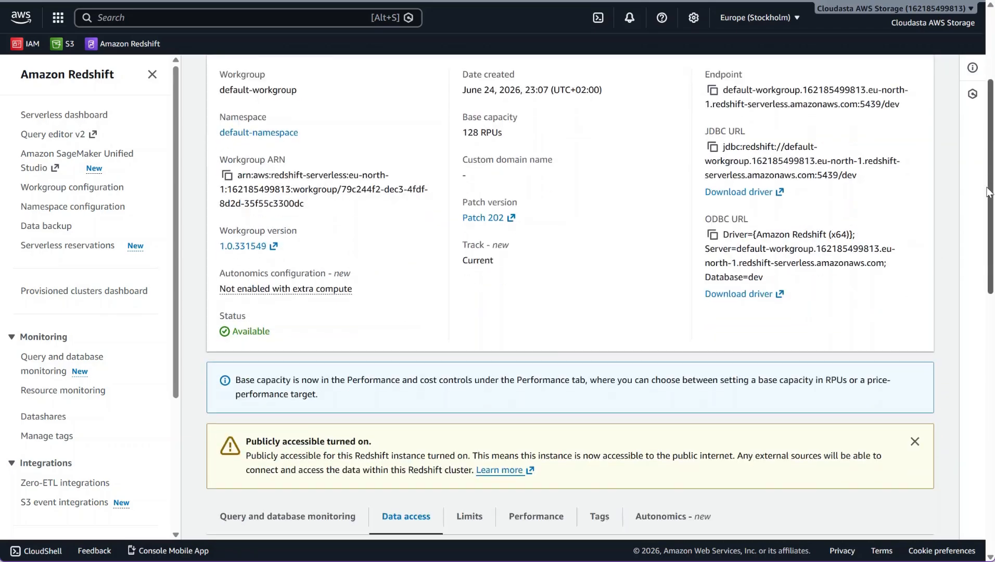
pyautogui.click(541, 335)
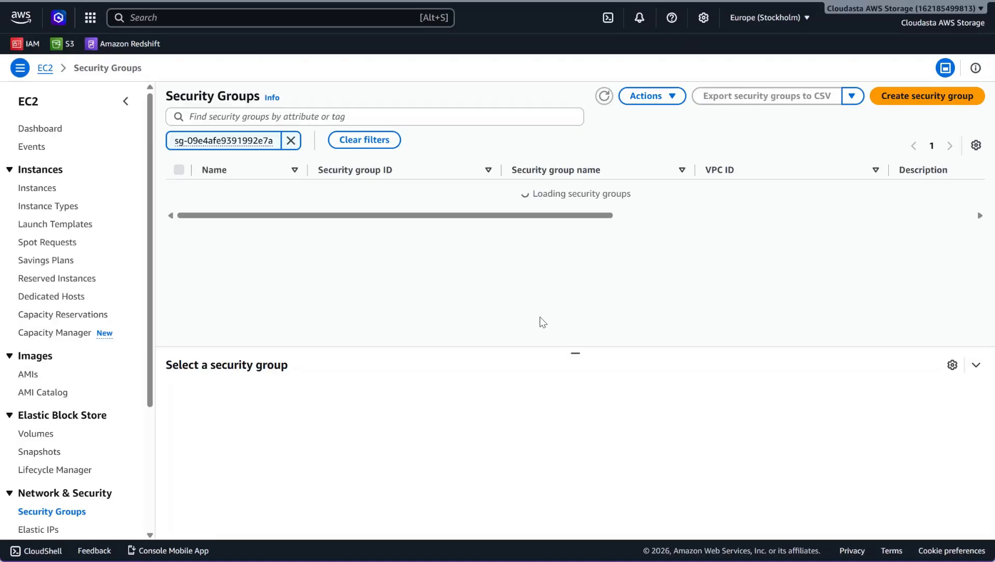
pyautogui.click(356, 189)
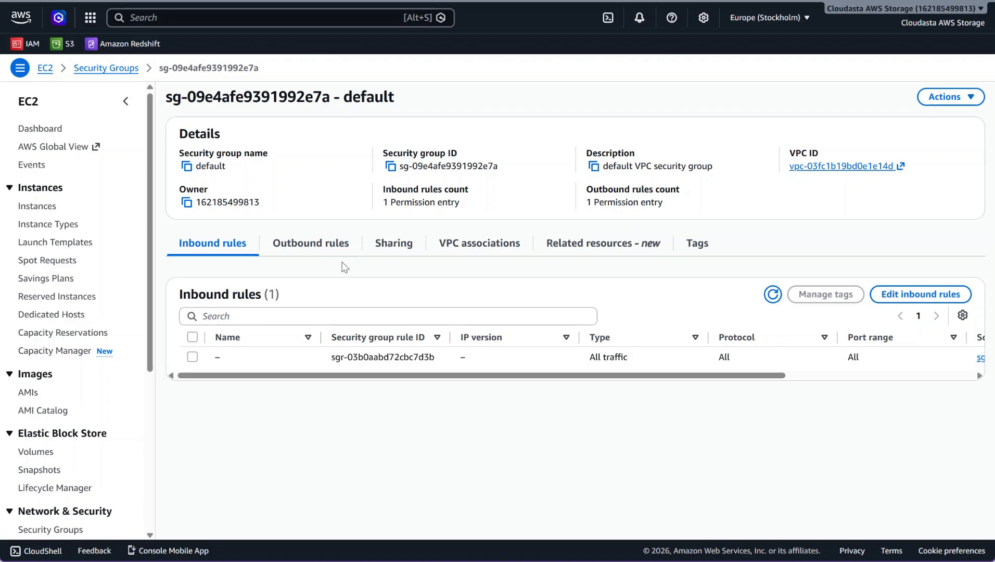
pyautogui.click(905, 293)
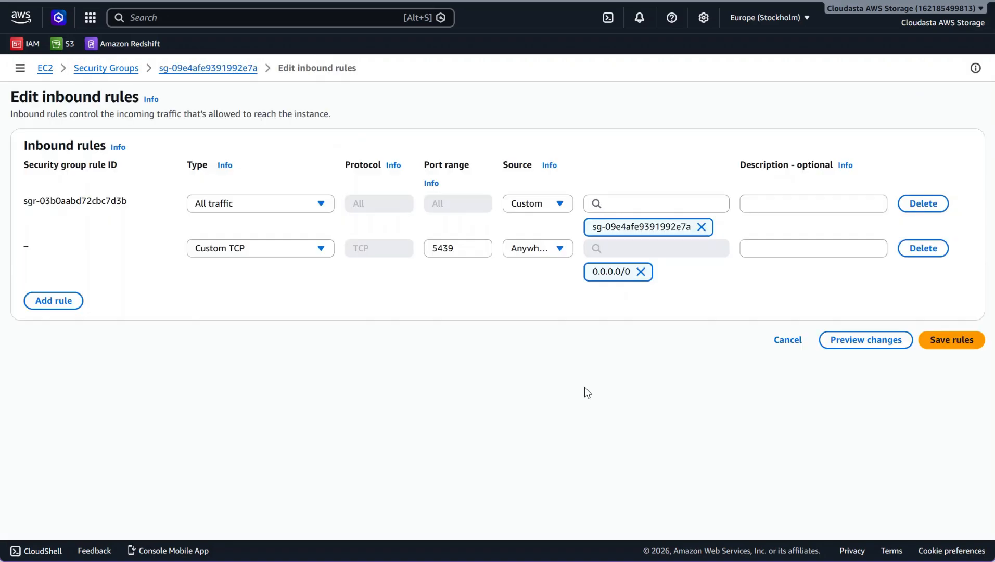
pyautogui.click(951, 340)
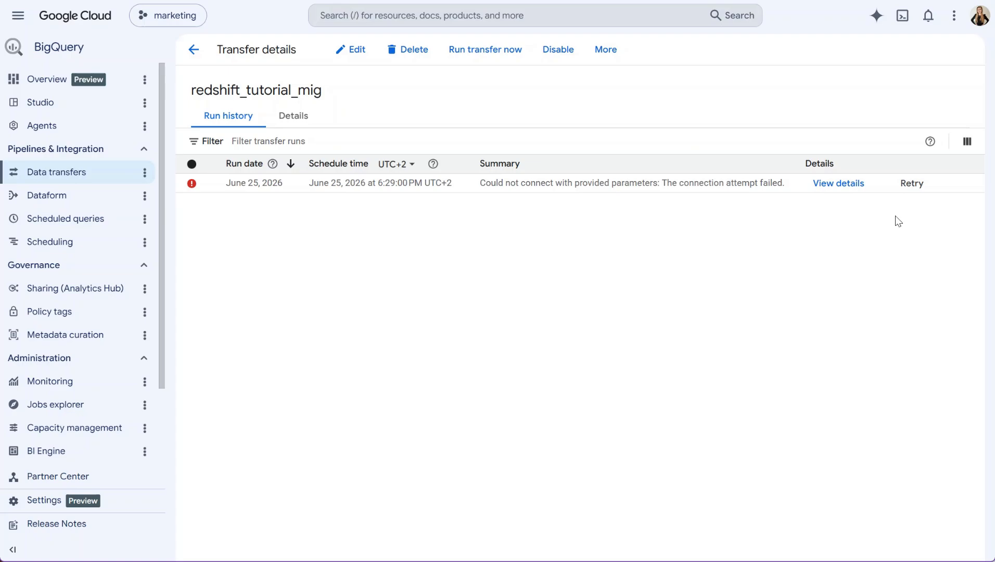
# In BigQuery, retry the failed redshift_tutorial_mig transfer run and open the new run's details.
pyautogui.click(912, 184)
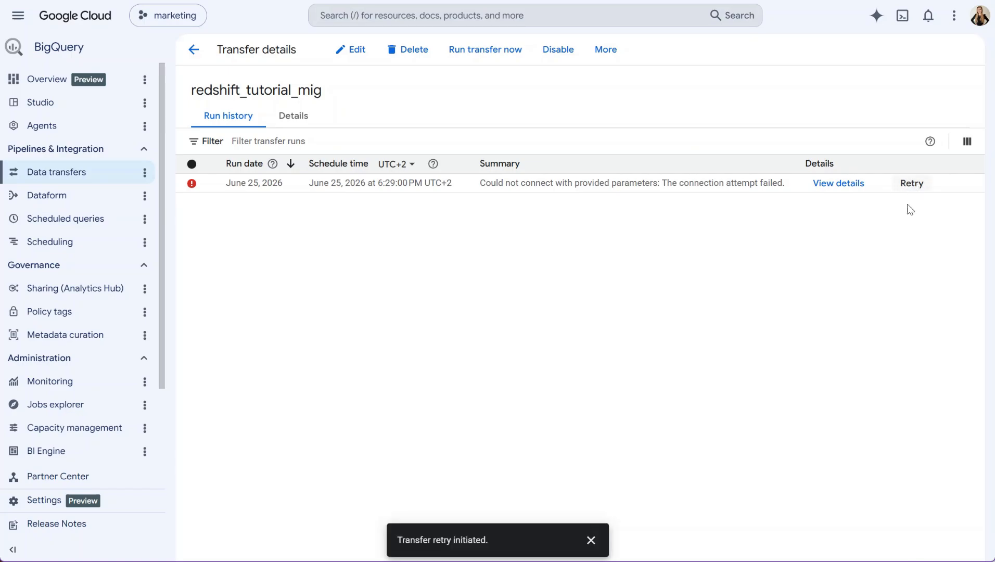
pyautogui.click(837, 203)
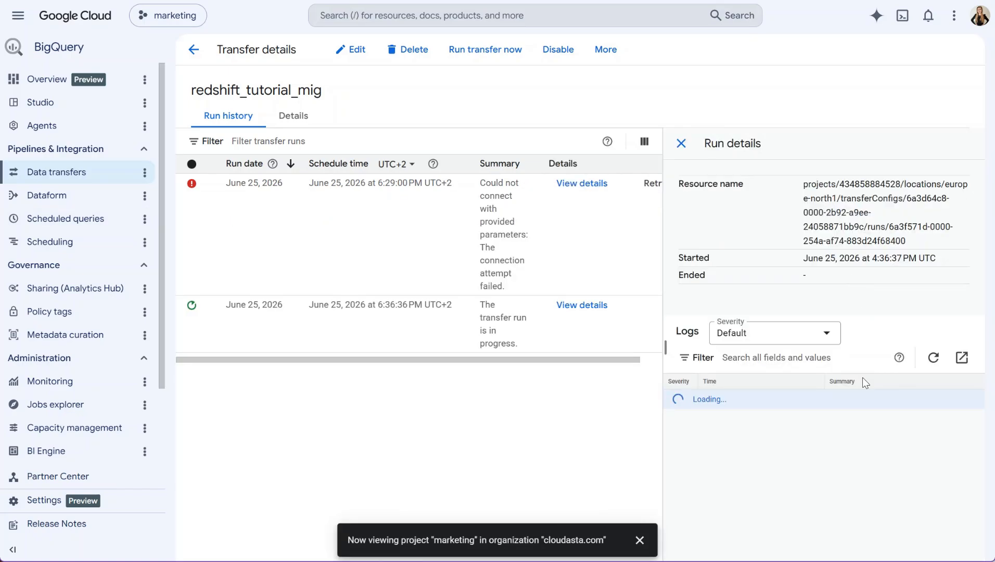
pyautogui.click(640, 540)
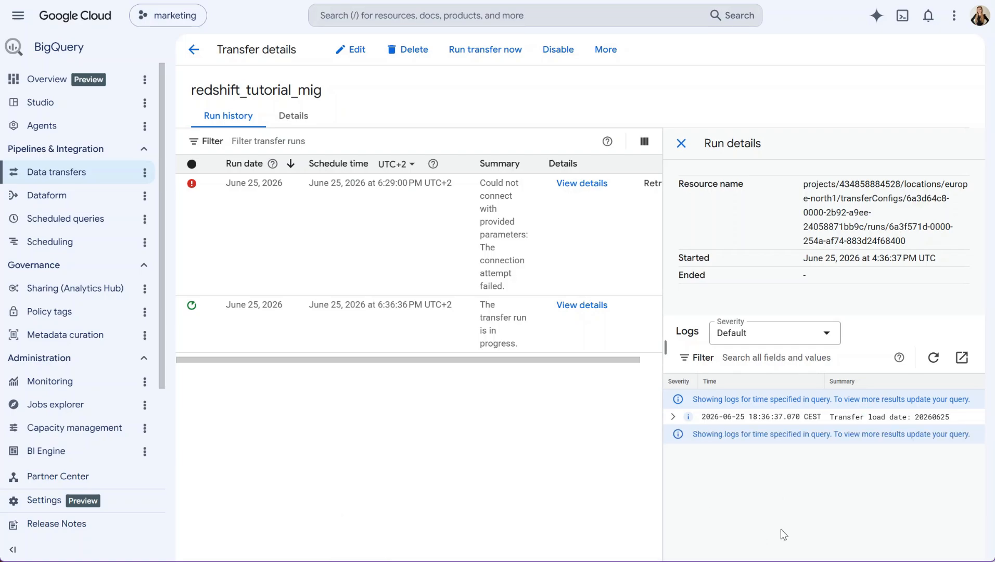